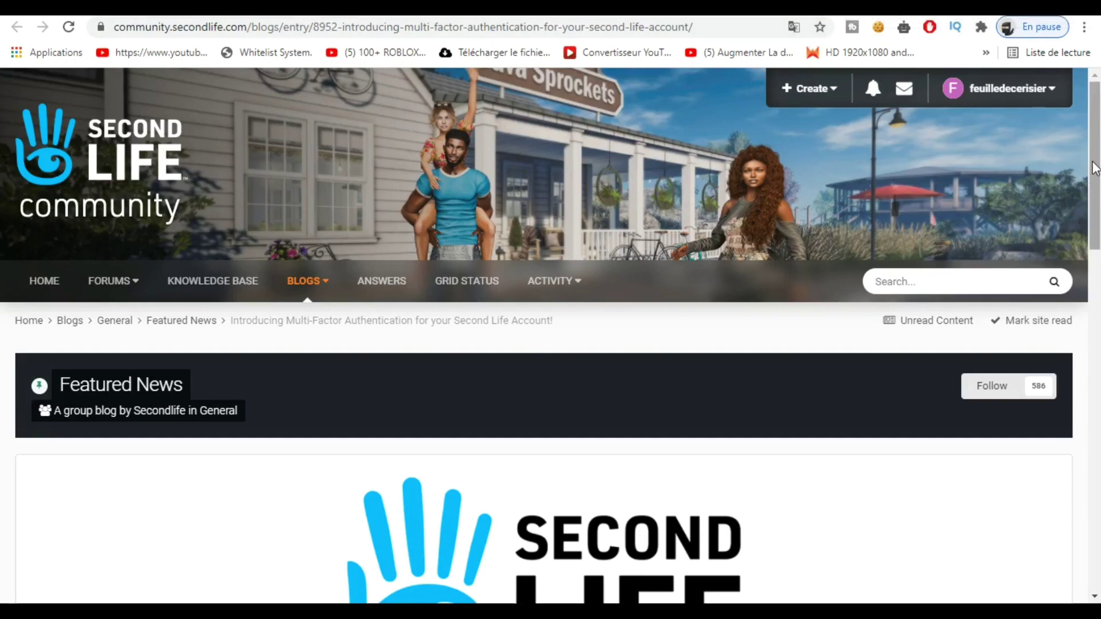
# Read the community post's title, MFA announcement, MFA explanation and knowledge base reference.
pyautogui.moveTo(1095, 117); pyautogui.dragTo(1098, 234)
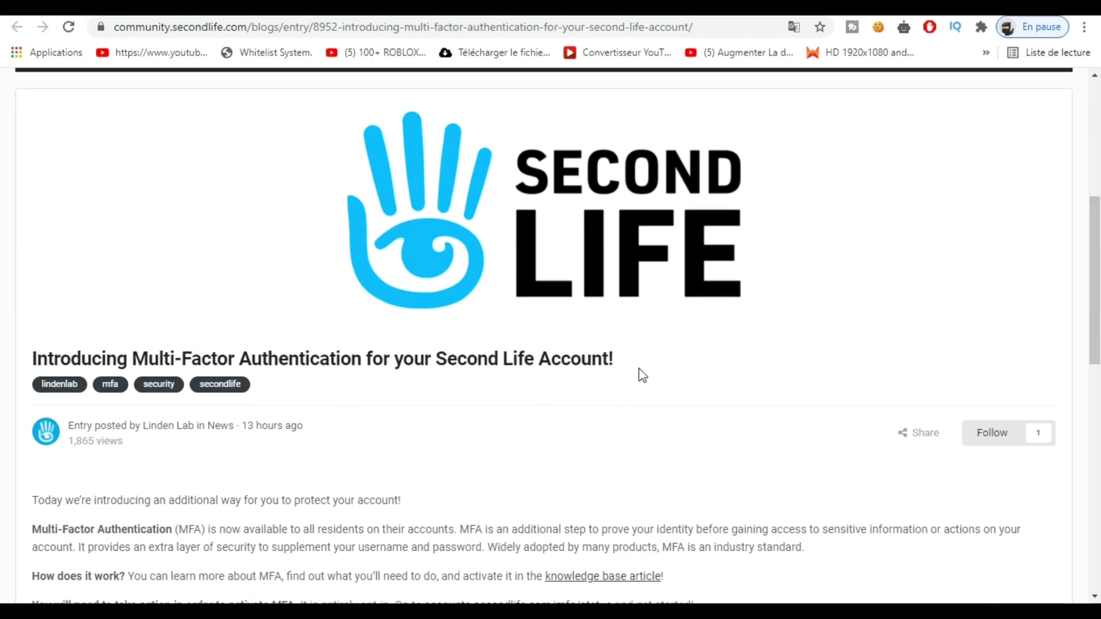
pyautogui.moveTo(639, 370); pyautogui.dragTo(2, 354)
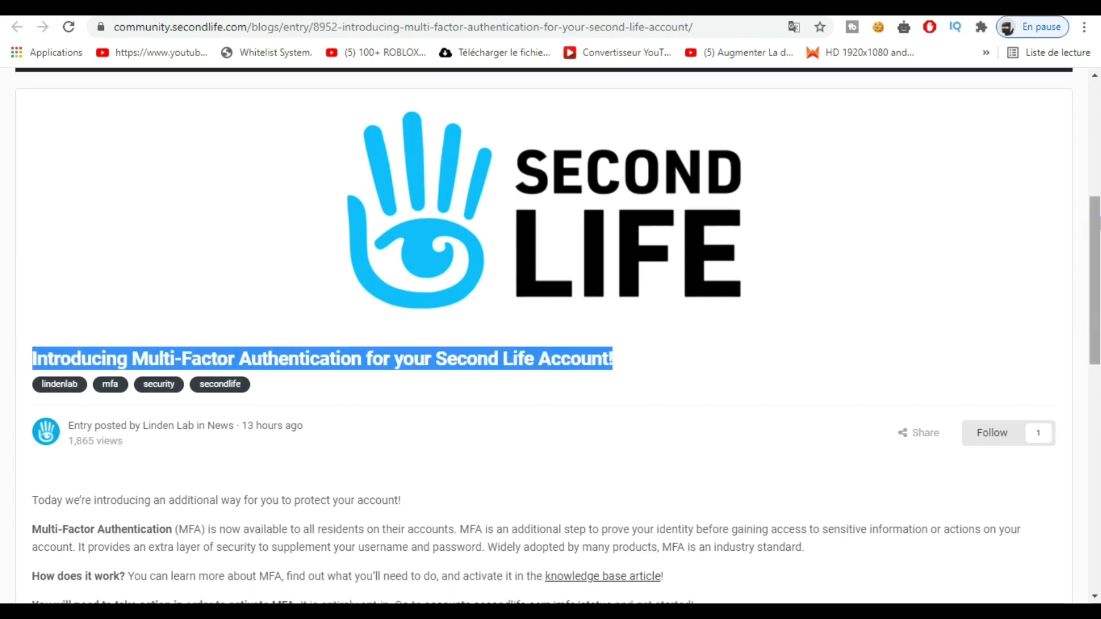
pyautogui.moveTo(1096, 247); pyautogui.dragTo(1096, 321)
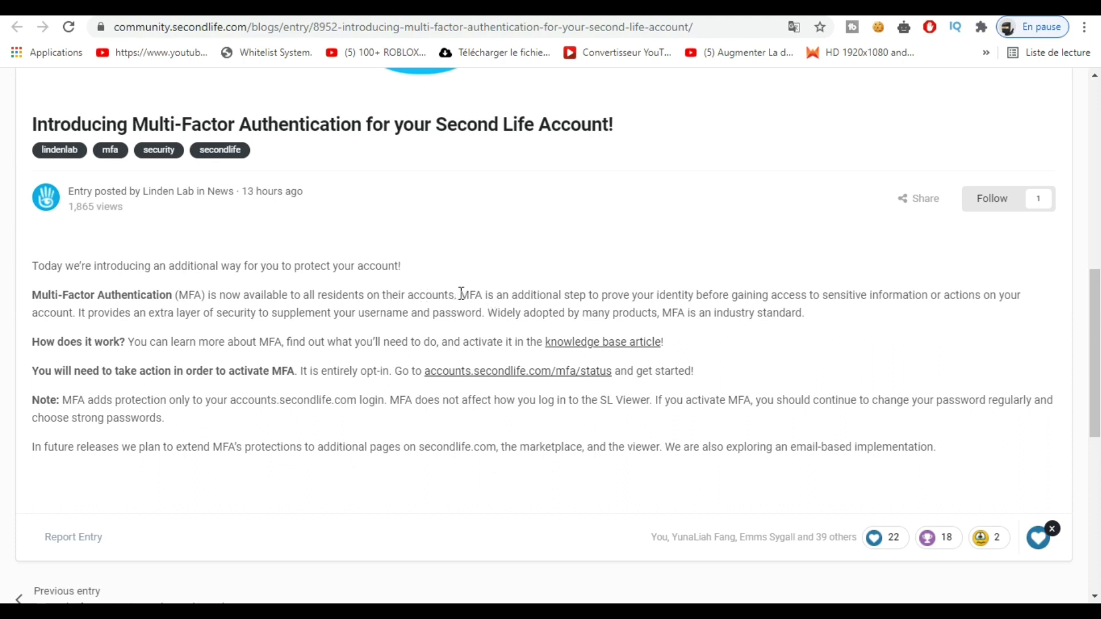
pyautogui.moveTo(462, 295); pyautogui.dragTo(16, 293)
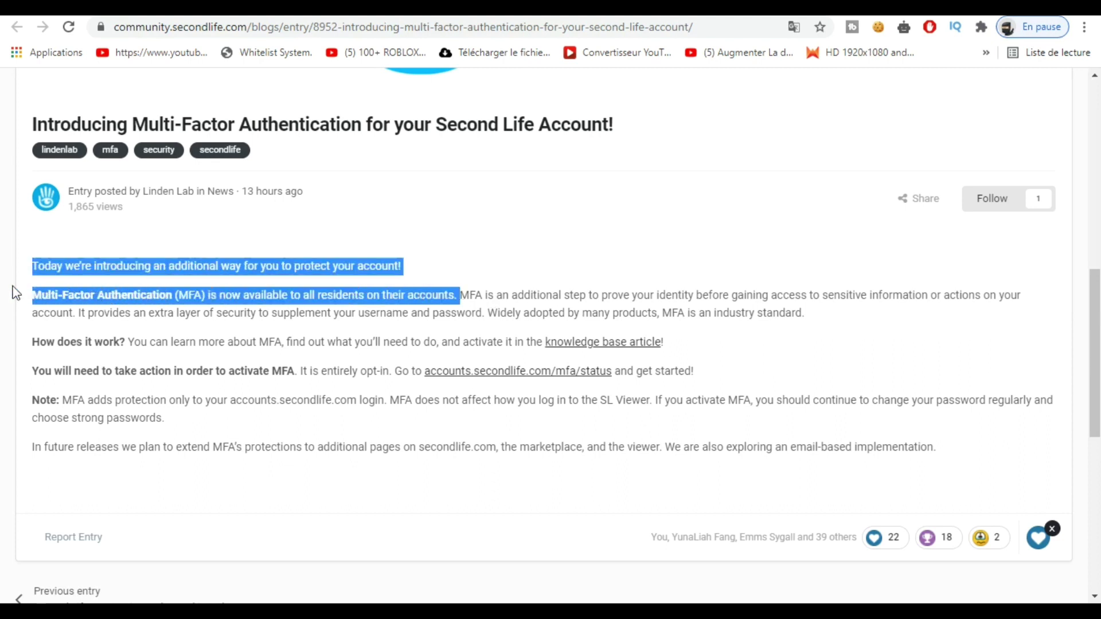
pyautogui.click(804, 345)
pyautogui.moveTo(464, 290); pyautogui.dragTo(75, 314)
pyautogui.click(529, 361)
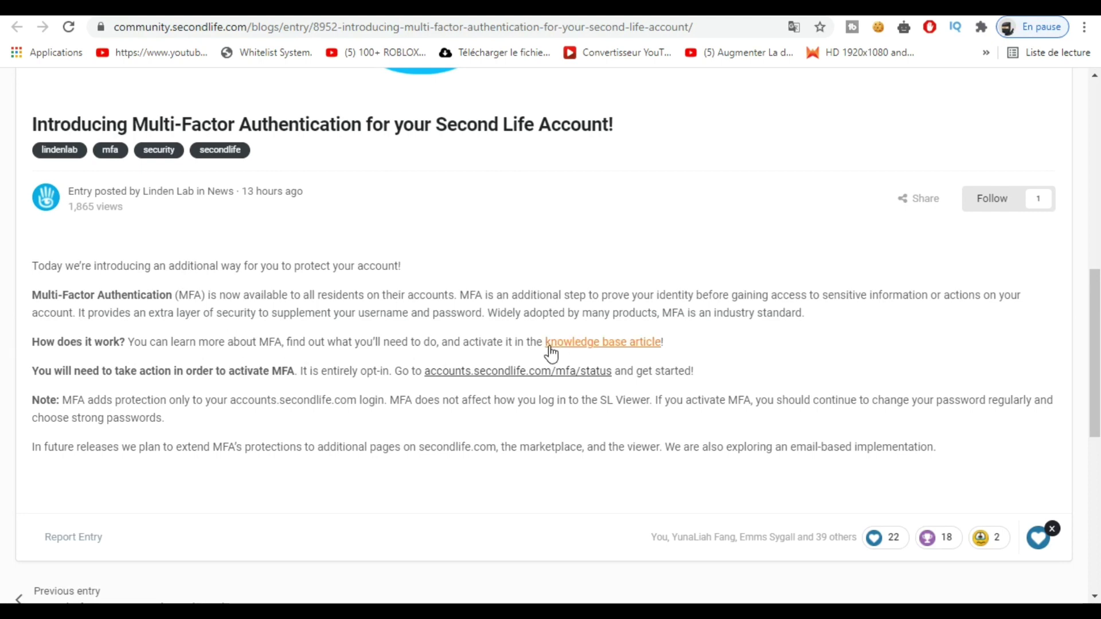
pyautogui.moveTo(546, 344); pyautogui.dragTo(693, 352)
pyautogui.click(289, 396)
# In the knowledge base article, review the Microsoft Authenticator, Google Authenticator and camera requirements.
pyautogui.click(602, 342)
pyautogui.click(1096, 375)
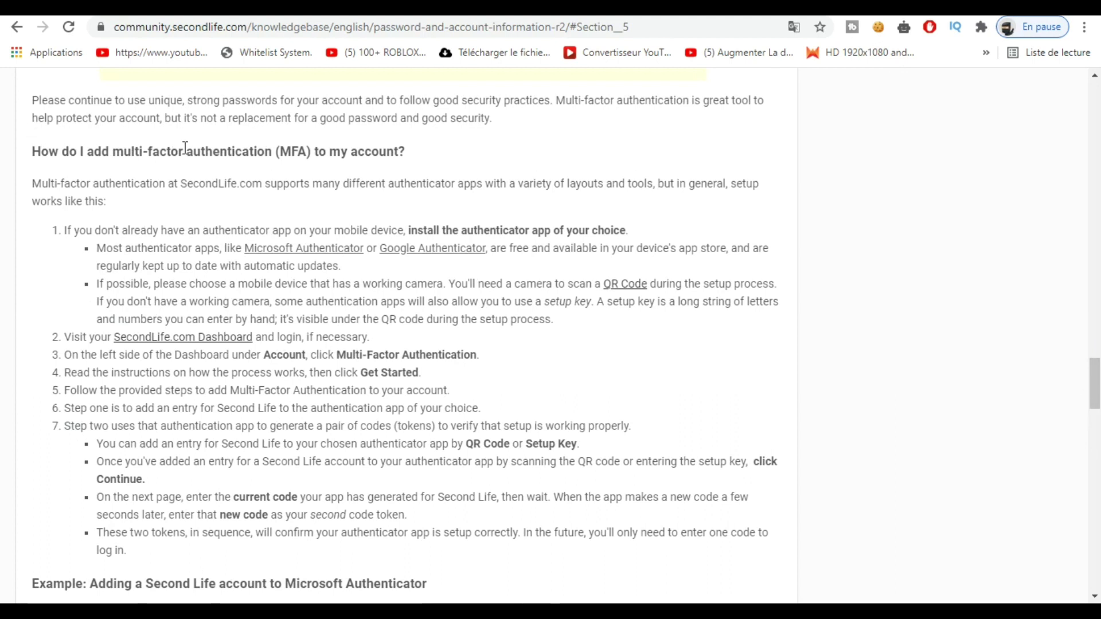
pyautogui.moveTo(431, 152); pyautogui.dragTo(33, 151)
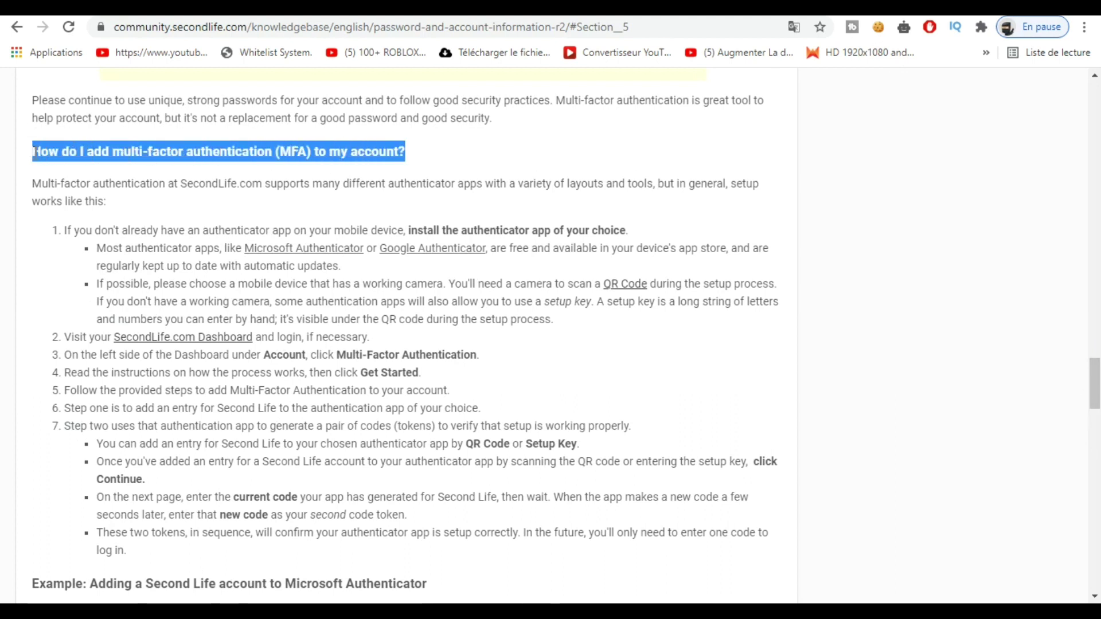
pyautogui.click(578, 181)
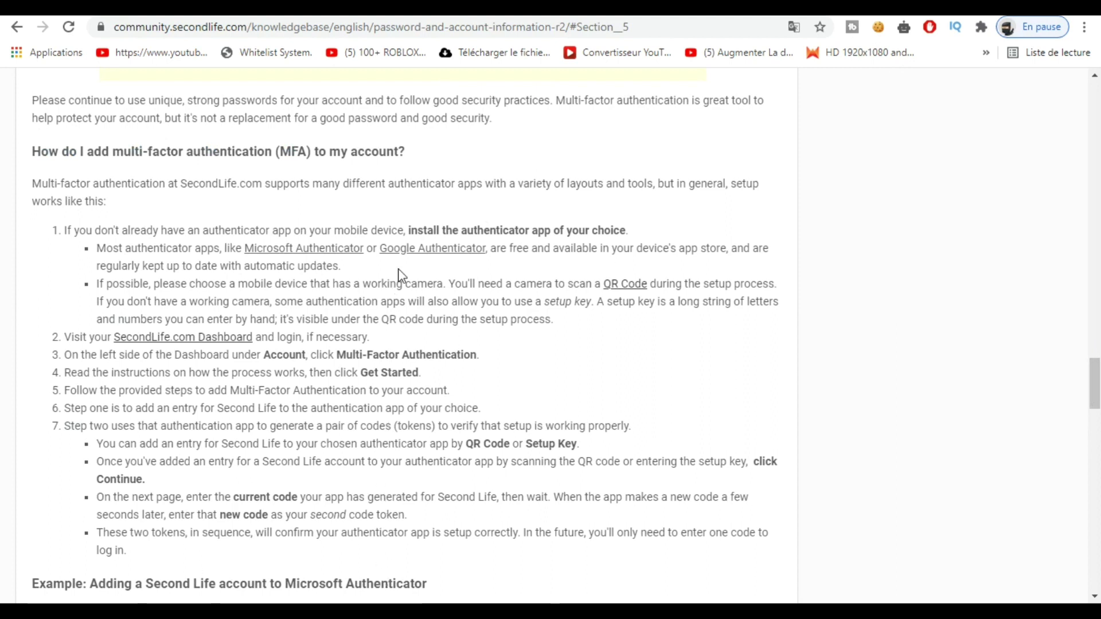
pyautogui.moveTo(239, 245); pyautogui.dragTo(345, 256)
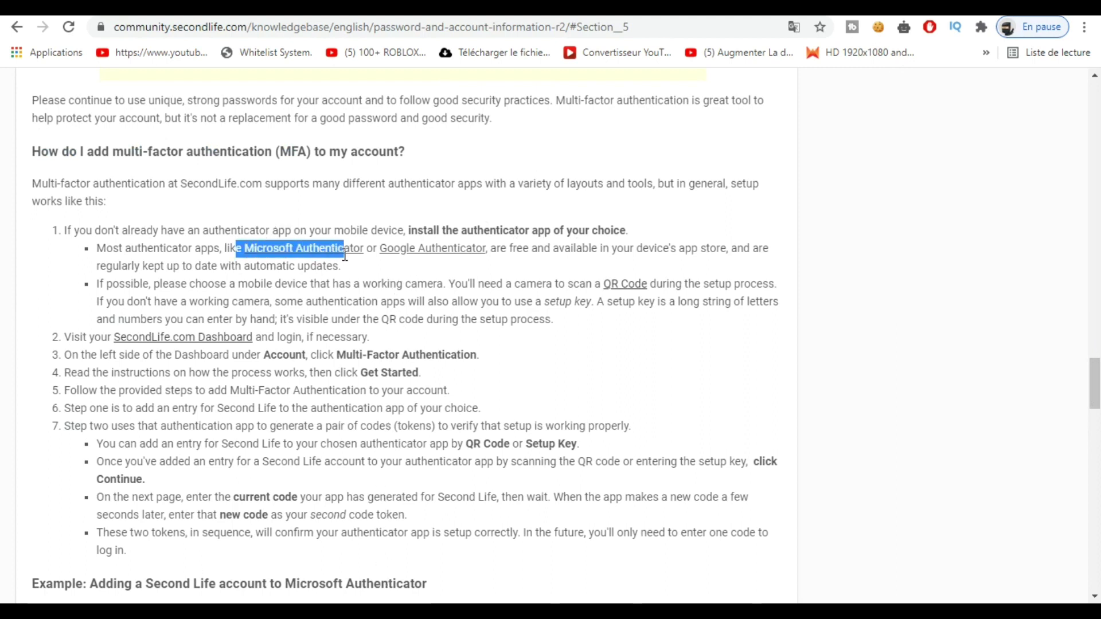
pyautogui.moveTo(489, 248); pyautogui.dragTo(388, 257)
pyautogui.click(594, 272)
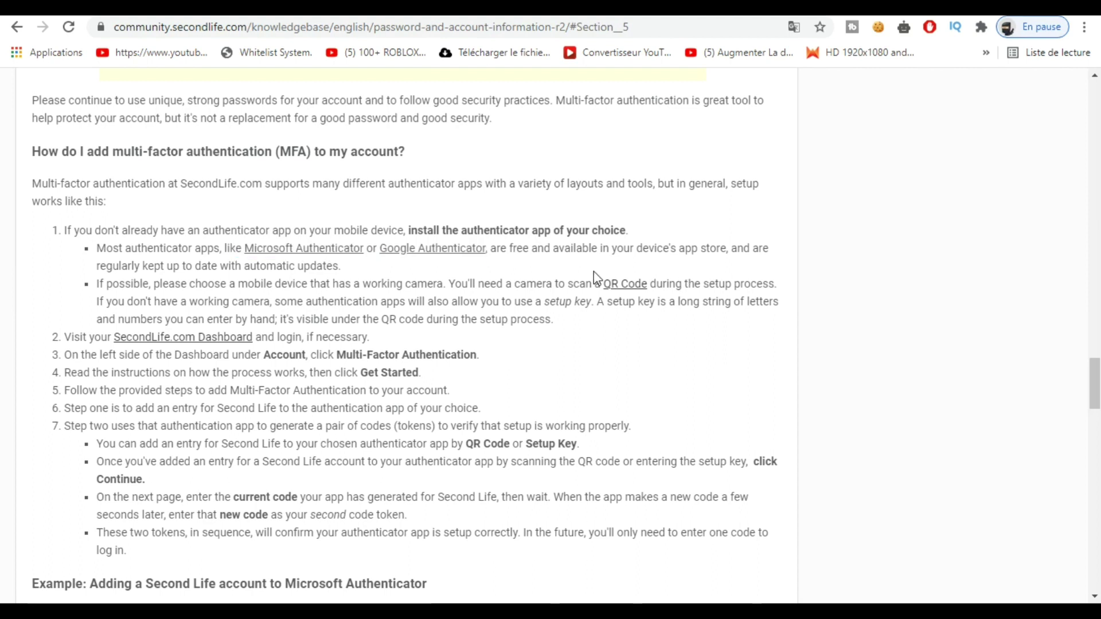
pyautogui.moveTo(455, 284); pyautogui.dragTo(652, 287)
pyautogui.click(596, 380)
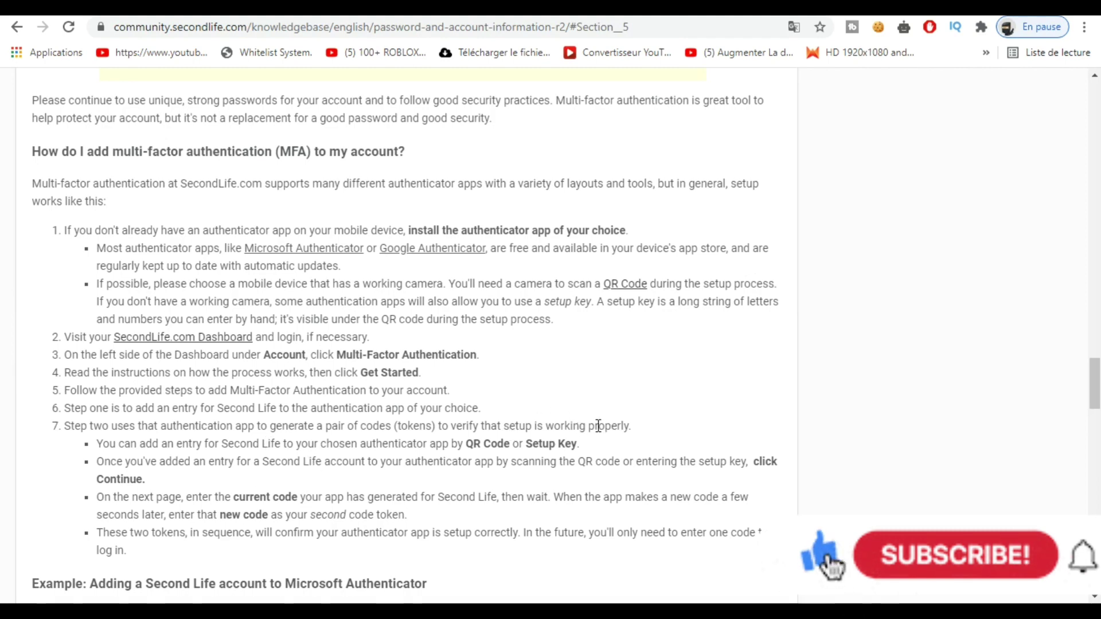
# Scroll through the Microsoft Authenticator example and the MFA removal steps.
pyautogui.scroll(-5, 257, 214)
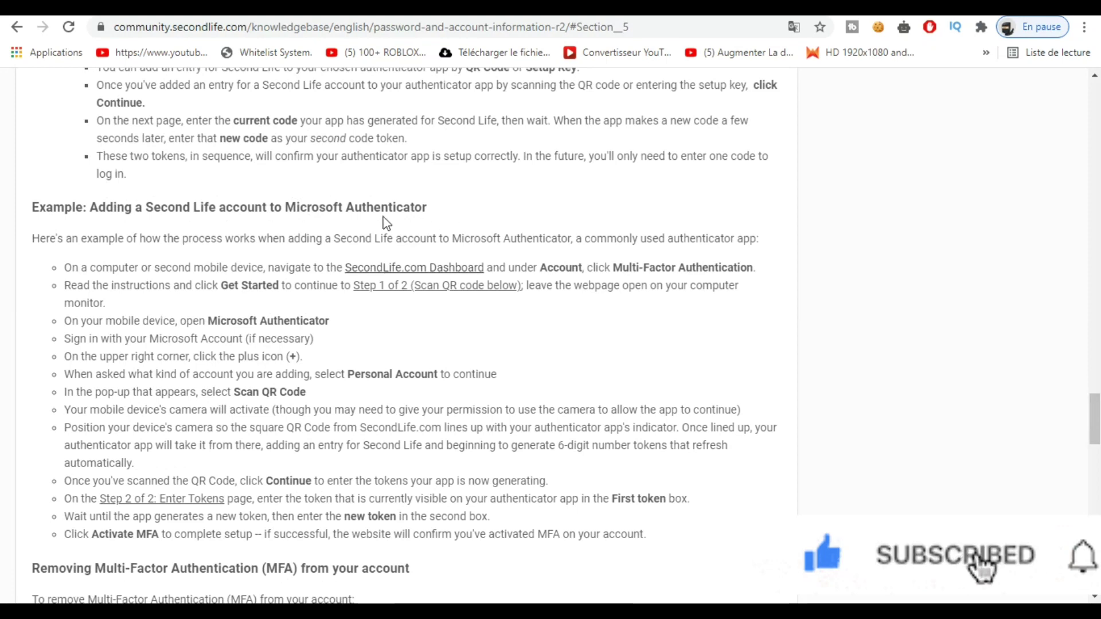
pyautogui.moveTo(387, 223); pyautogui.dragTo(32, 217)
pyautogui.click(178, 288)
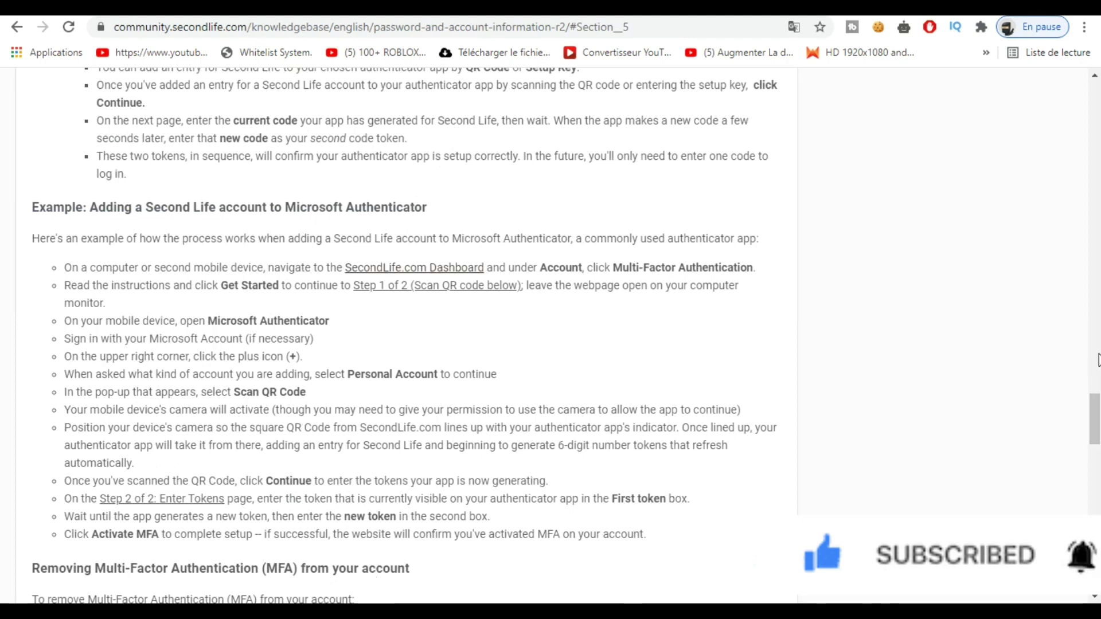
pyautogui.scroll(-4, 1098, 360)
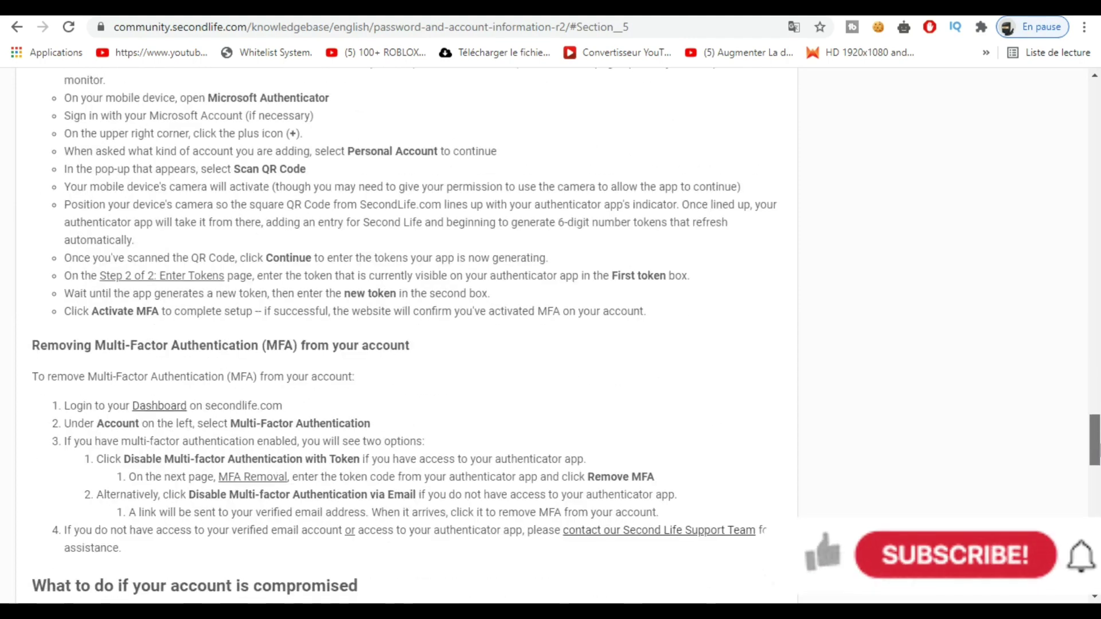
pyautogui.scroll(-2, 772, 358)
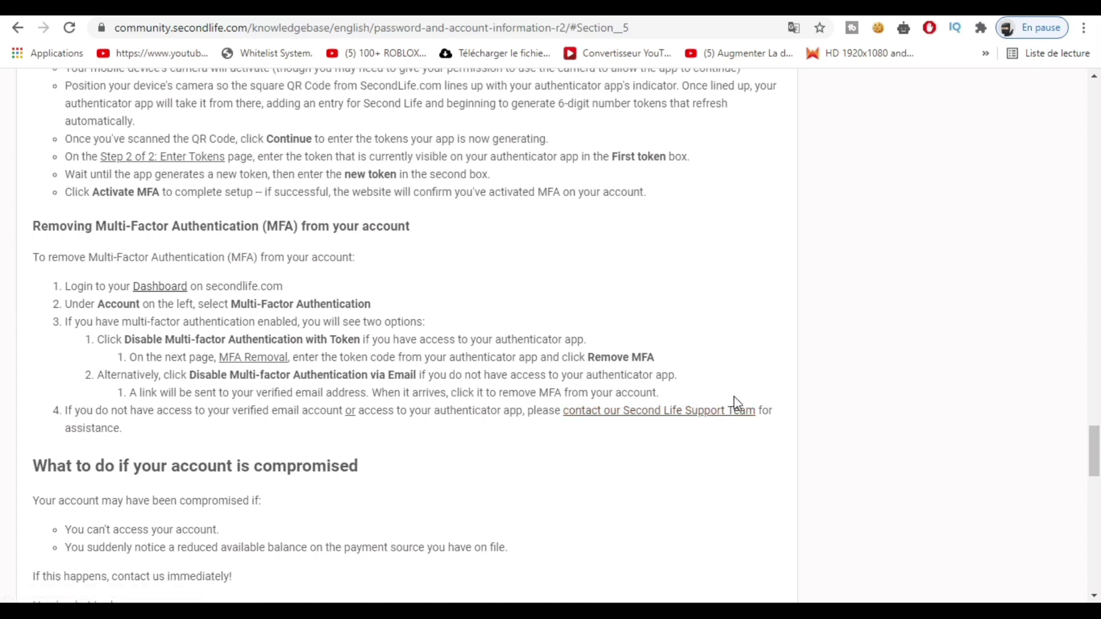
pyautogui.click(1098, 481)
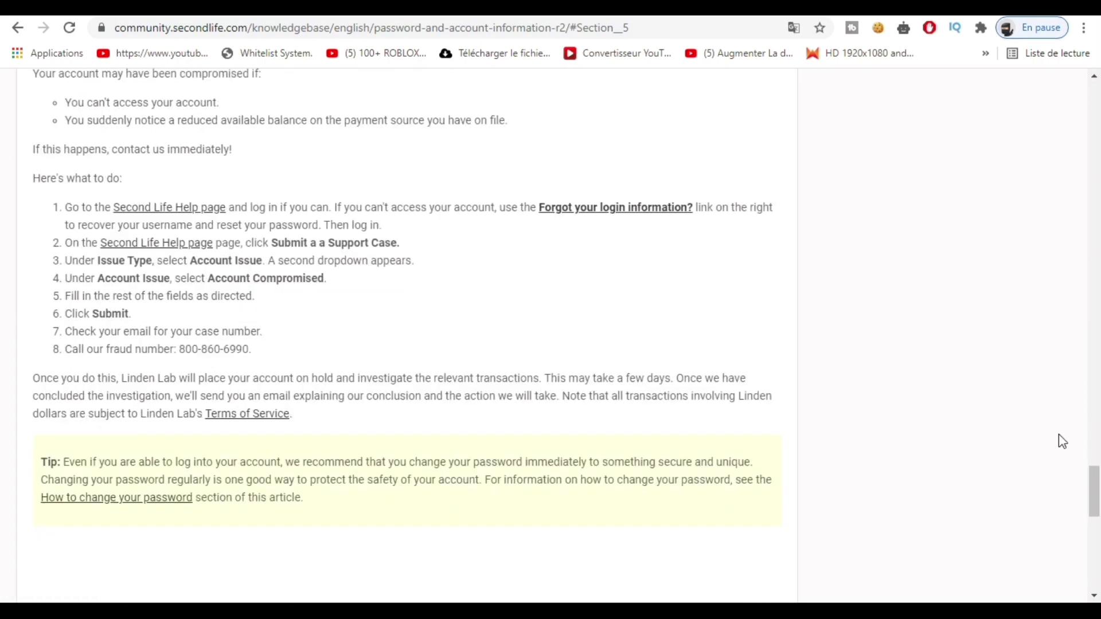
pyautogui.click(1098, 337)
pyautogui.moveTo(358, 539); pyautogui.dragTo(5, 539)
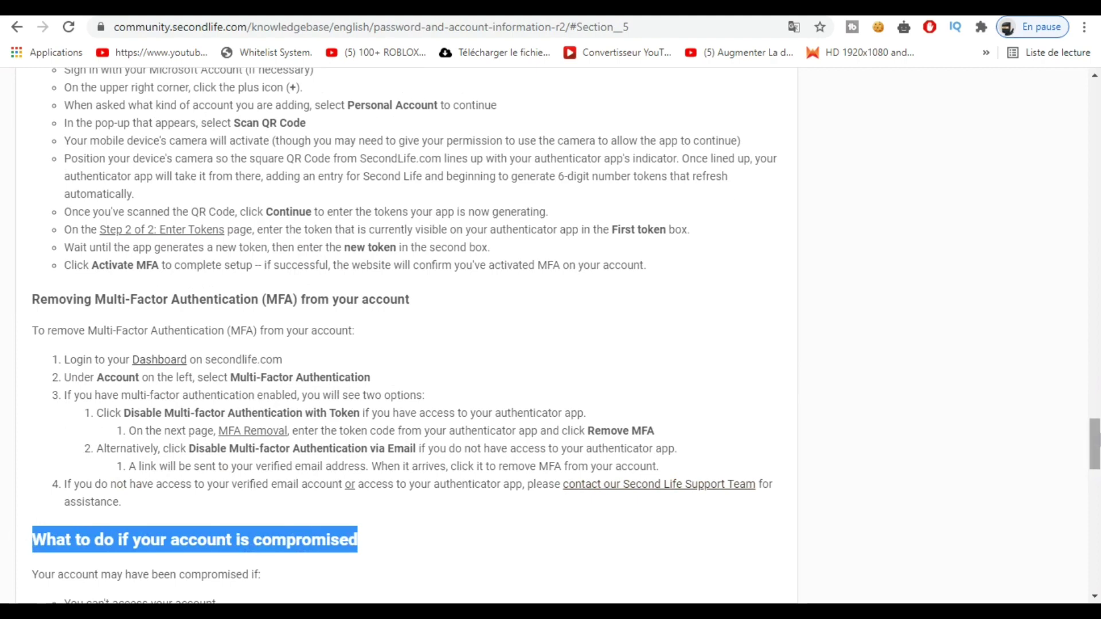
pyautogui.scroll(-3, 1096, 456)
pyautogui.scroll(-4, 878, 383)
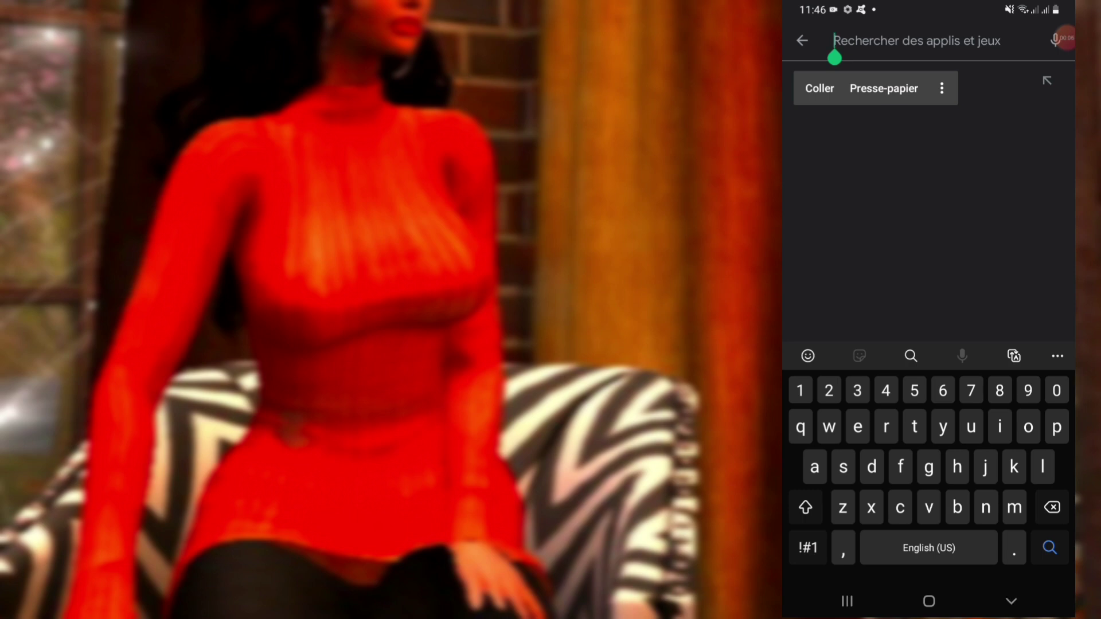
# Search the Play Store for 'microsoft authenticator' and open the Microsoft Authenticator listing.
pyautogui.write('mi')
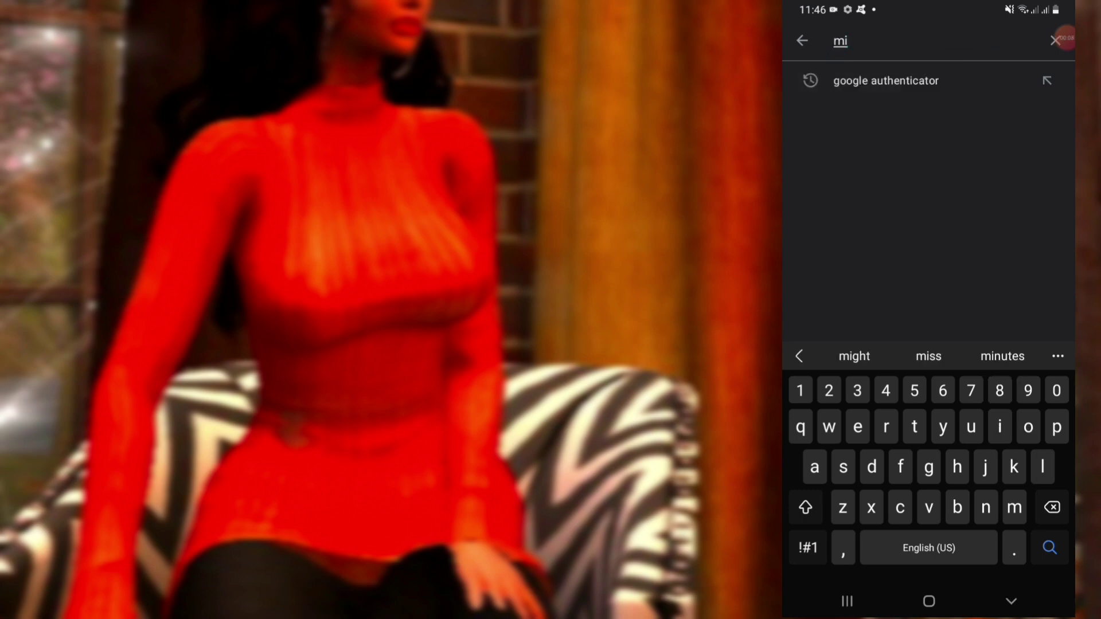
pyautogui.write('cr')
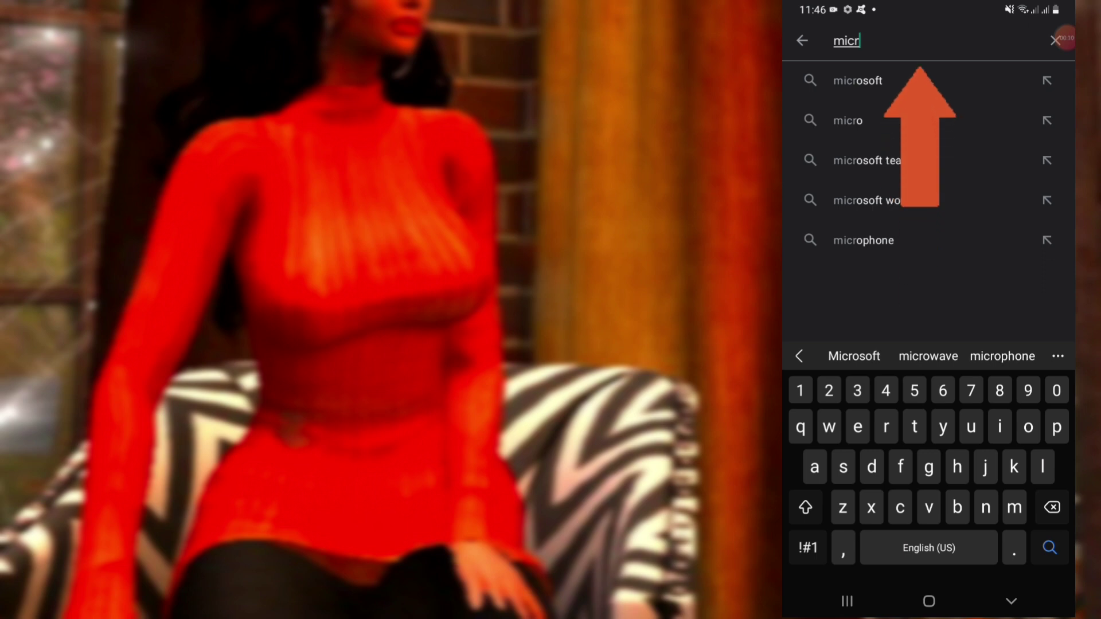
pyautogui.write('osofy au')
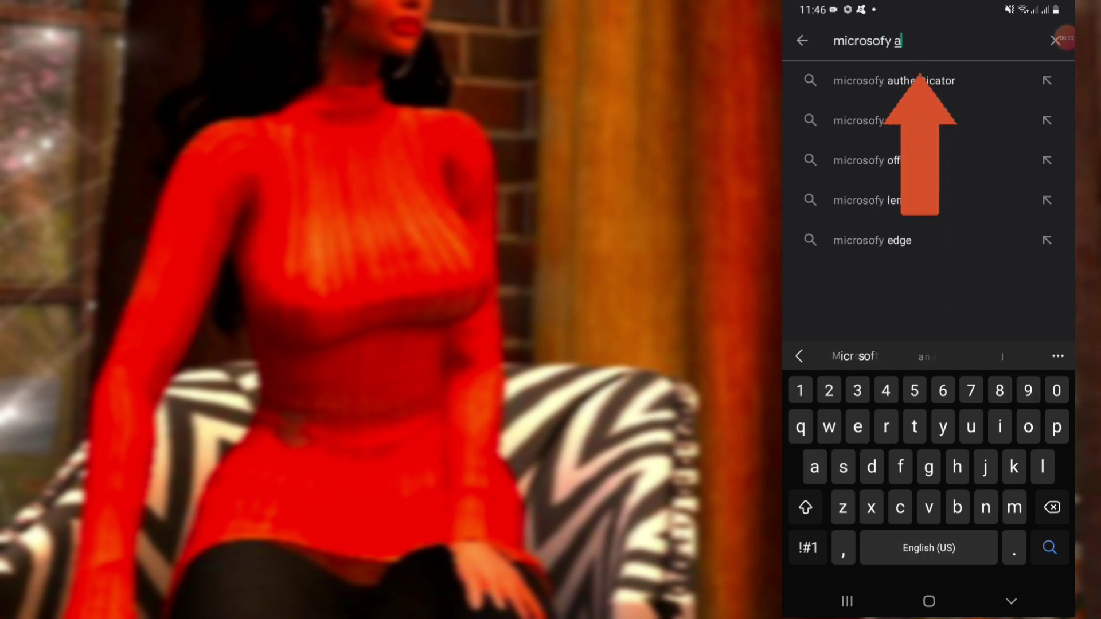
pyautogui.press('BackSpace')
pyautogui.press('BackSpace')
pyautogui.press('BackSpace')
pyautogui.press('BackSpace')
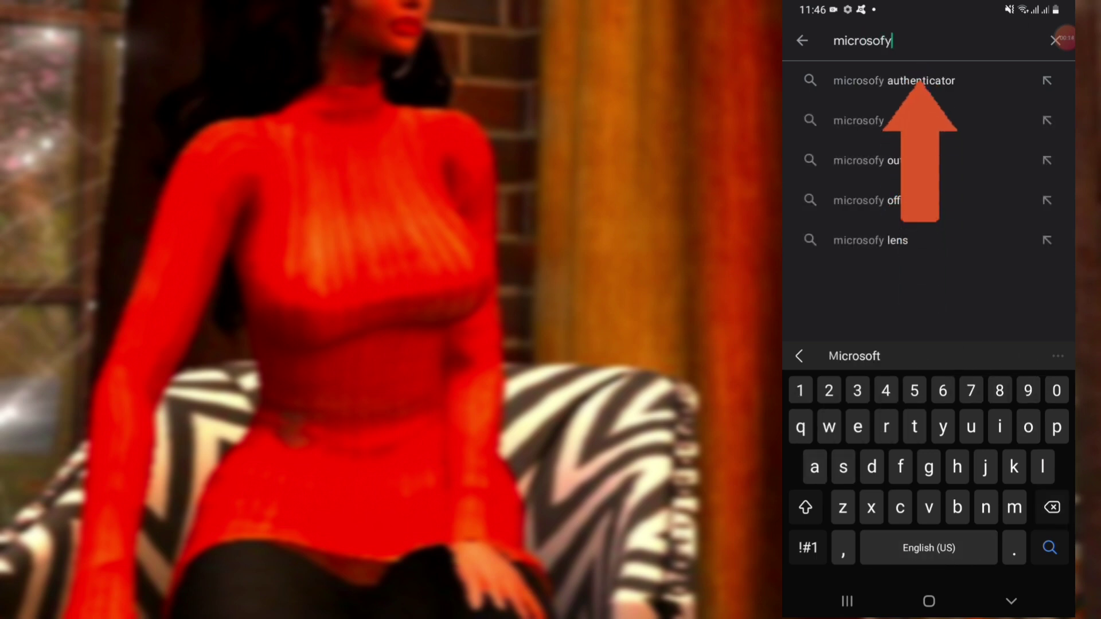
pyautogui.write('t au')
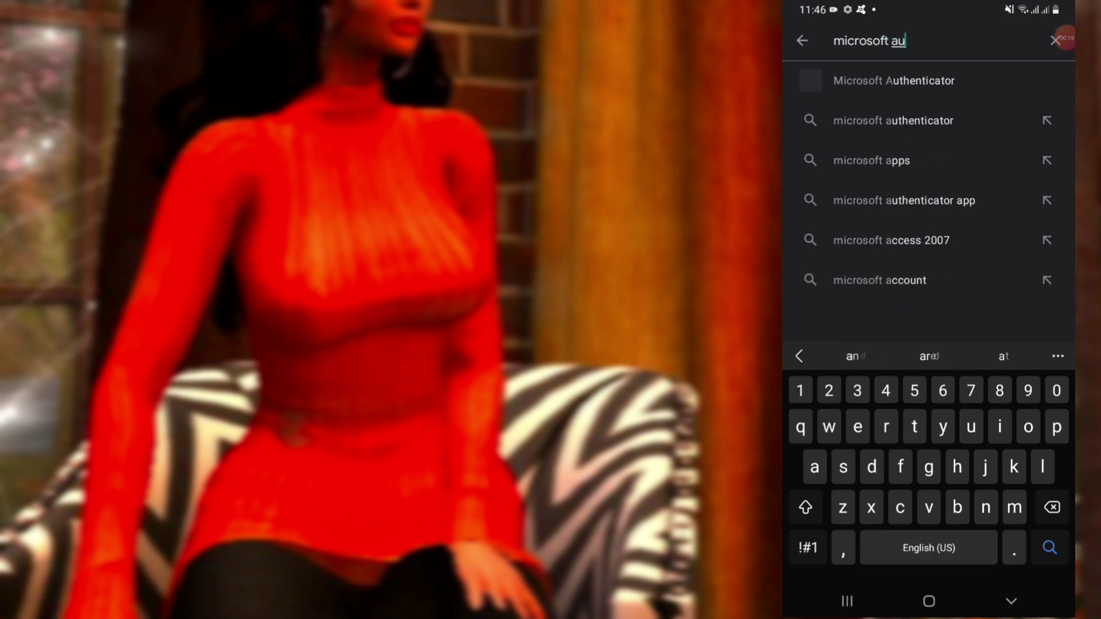
pyautogui.write('thentica')
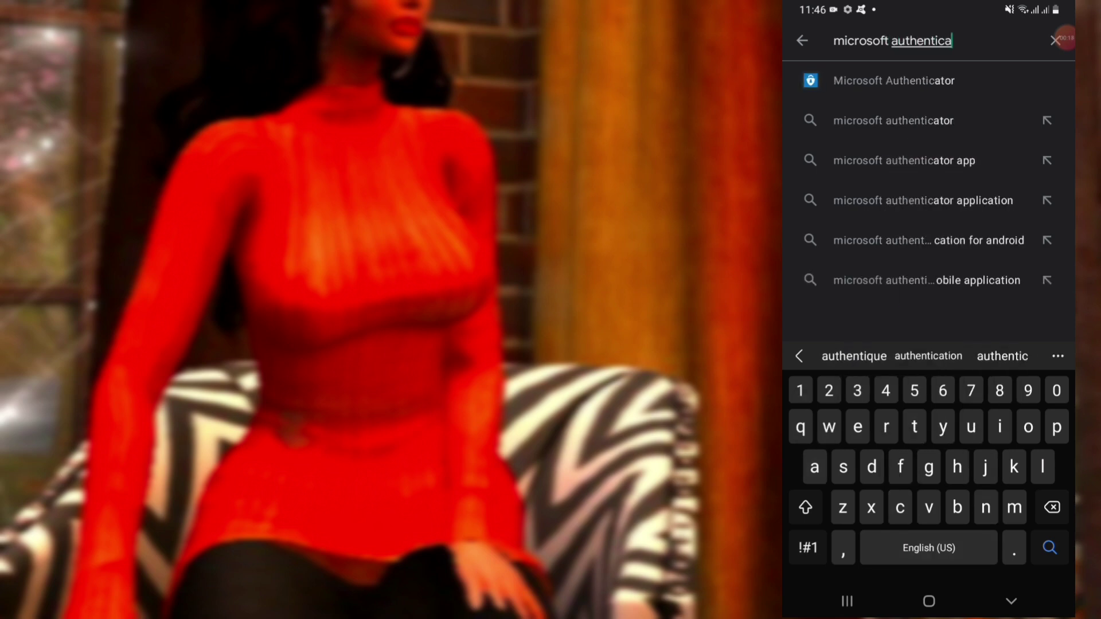
pyautogui.write('tor')
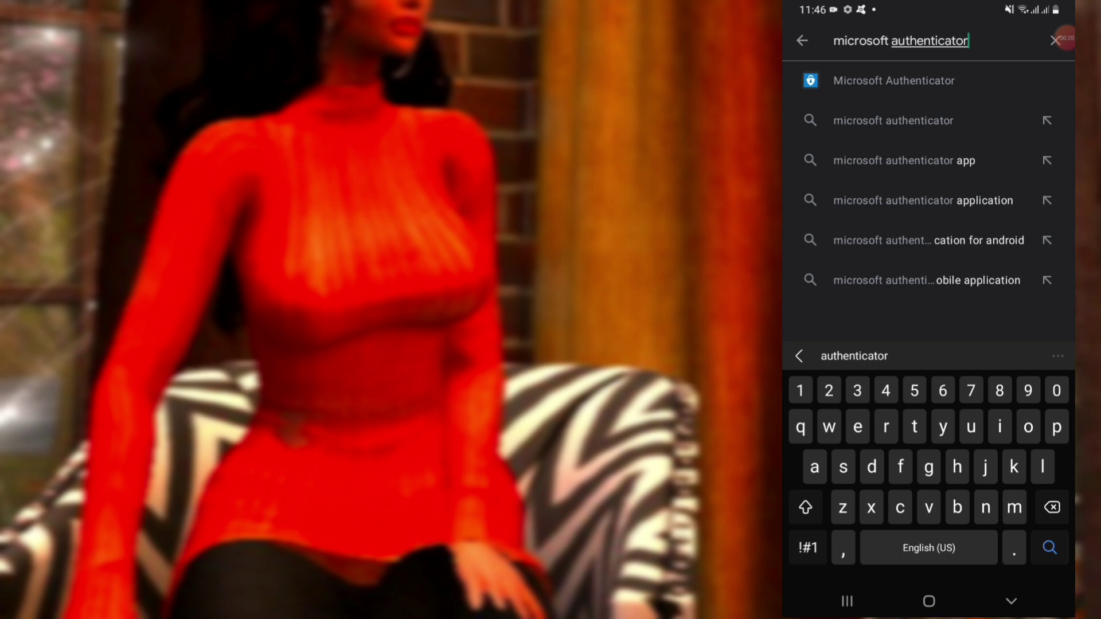
pyautogui.click(894, 81)
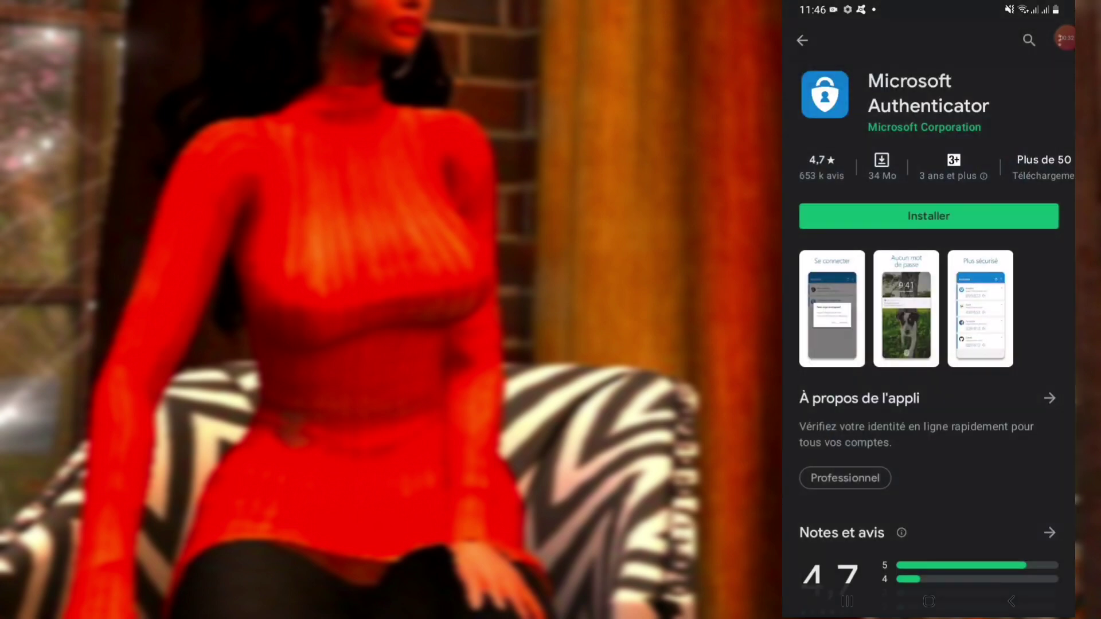
# Look over the Microsoft Authenticator page and install the app.
pyautogui.scroll(-7, 929, 310)
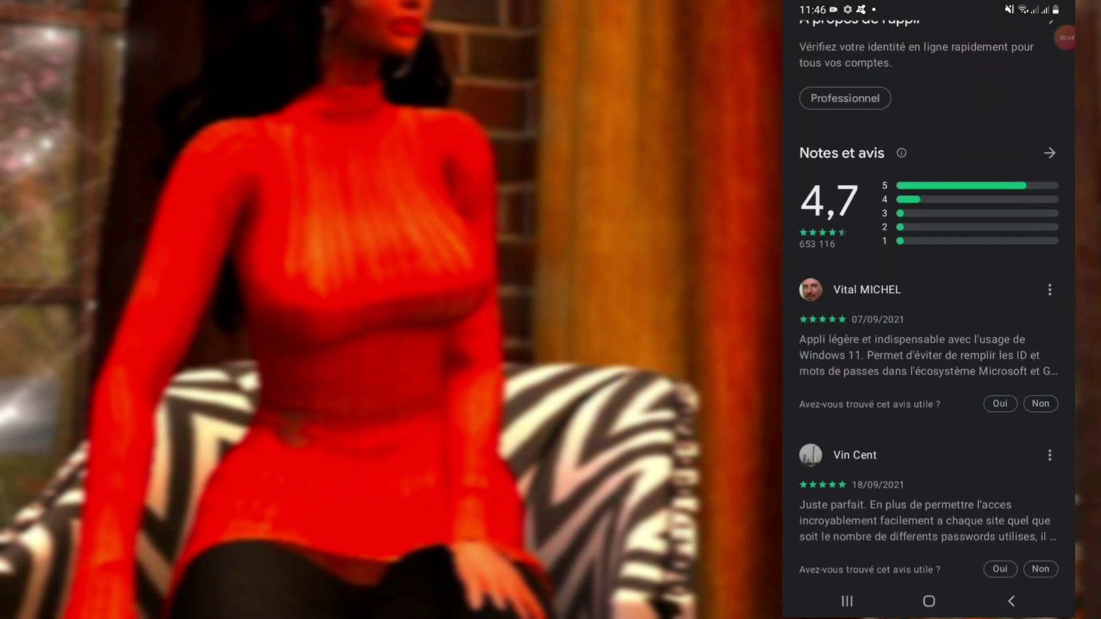
pyautogui.scroll(6, 929, 310)
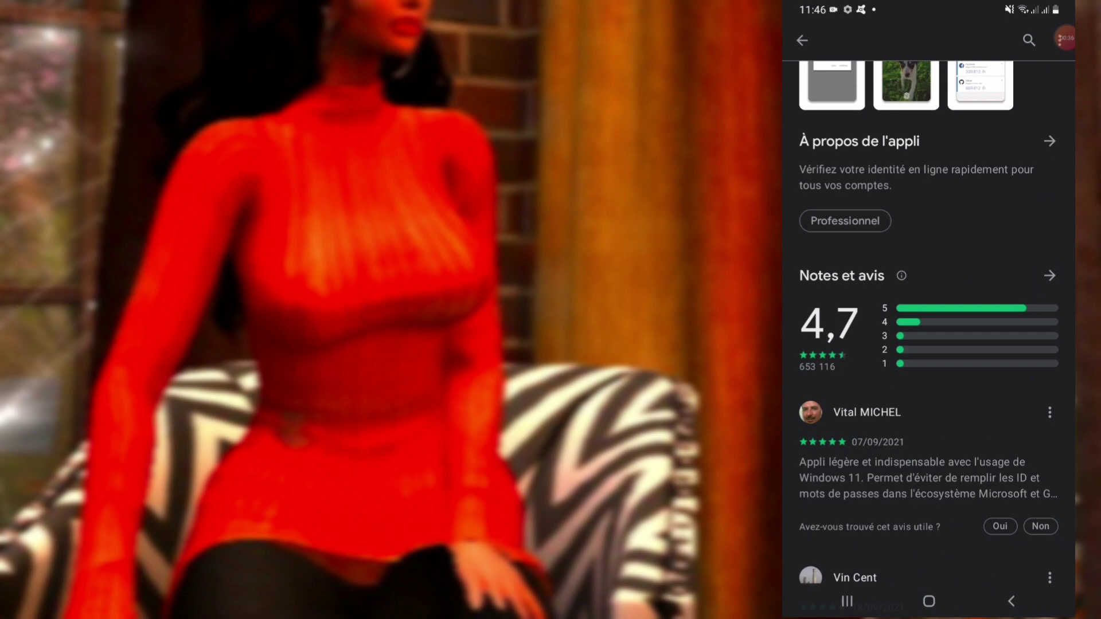
pyautogui.scroll(2, 929, 309)
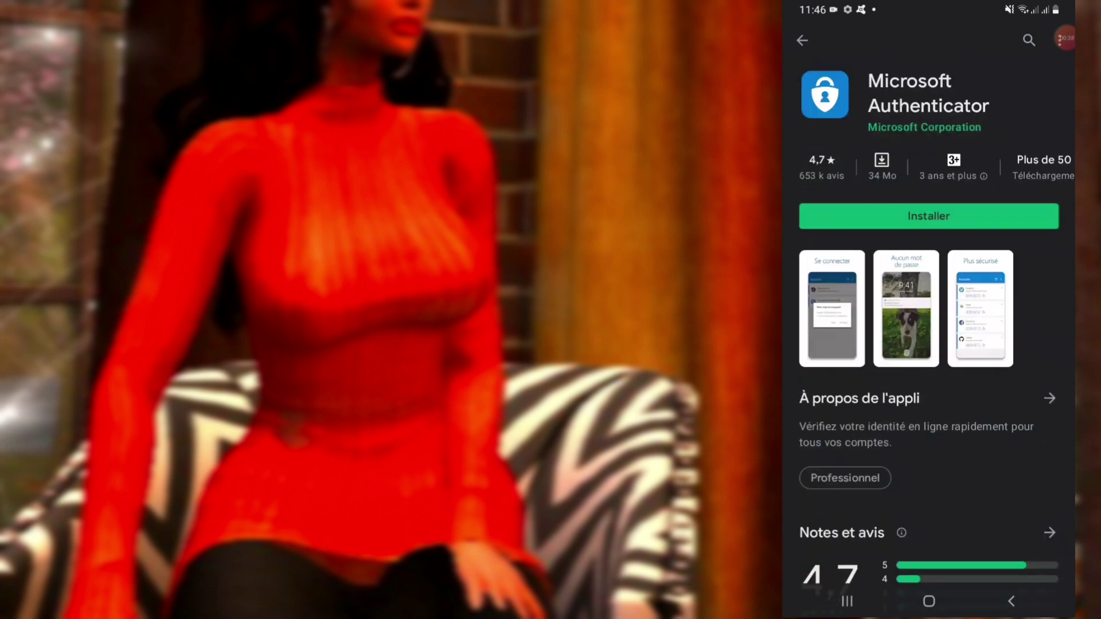
pyautogui.click(928, 215)
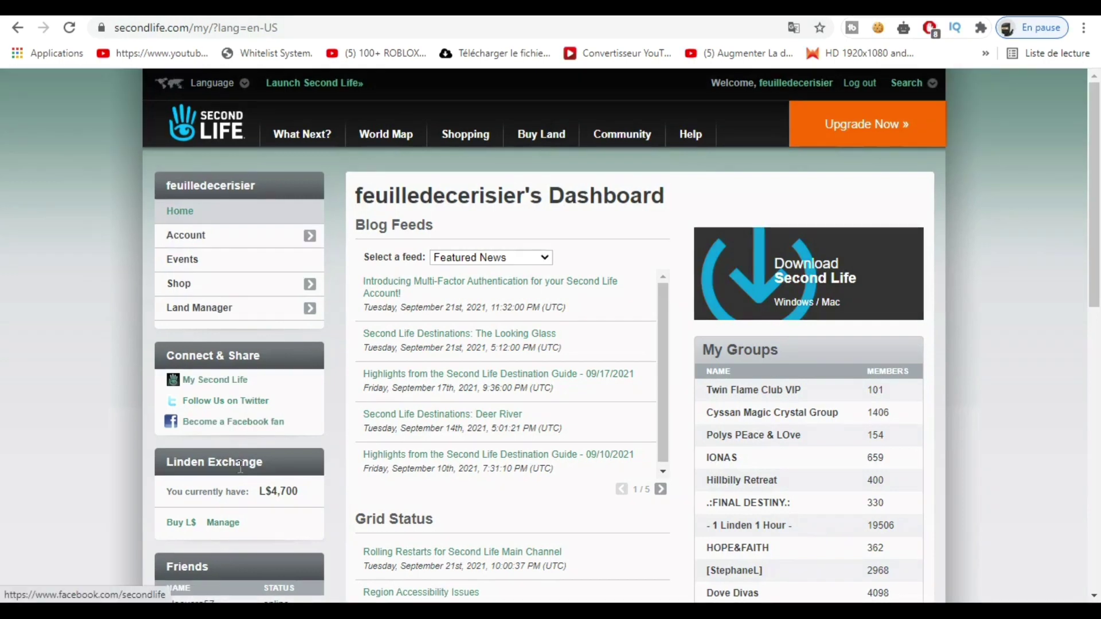
# Open Account > Multi-Factor Authentication and read the MFA Settings page down to Get Started.
pyautogui.click(310, 238)
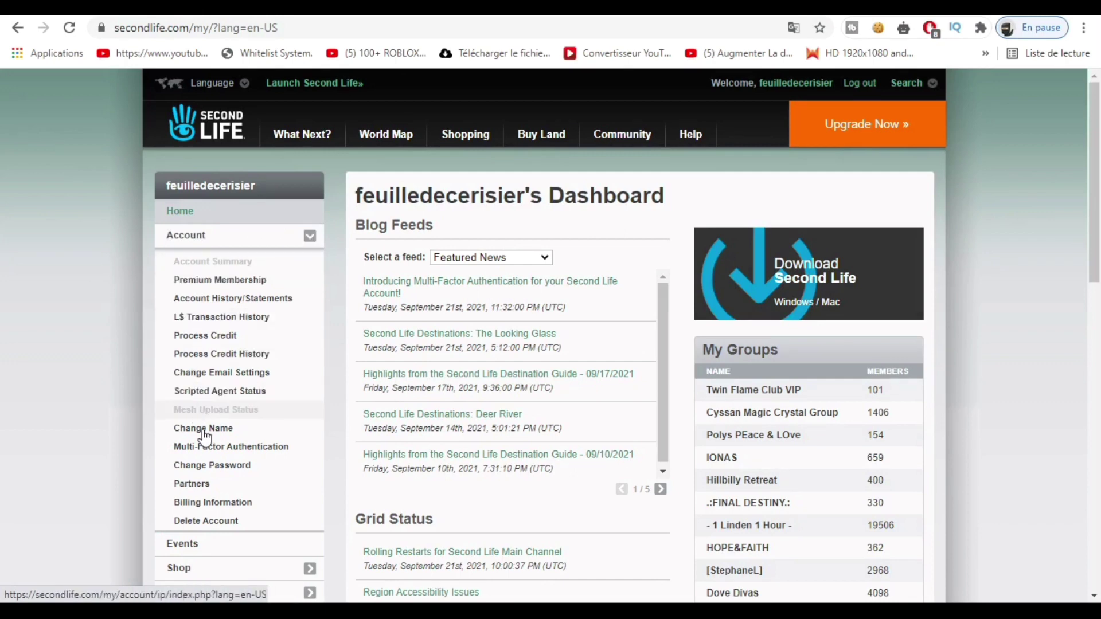
pyautogui.click(210, 466)
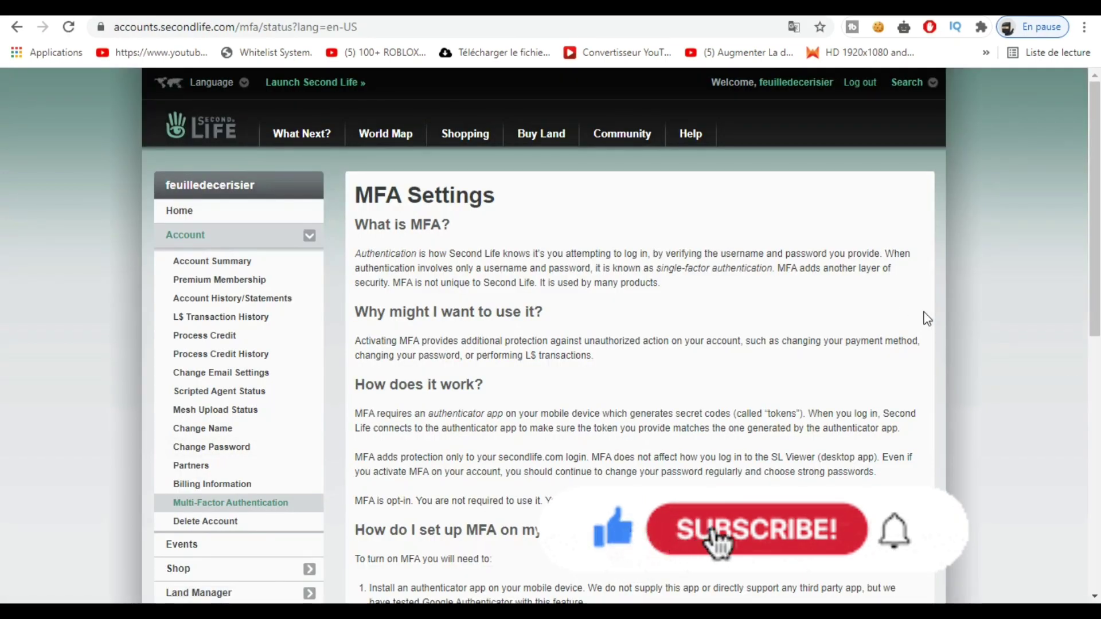
pyautogui.scroll(-2, 1048, 270)
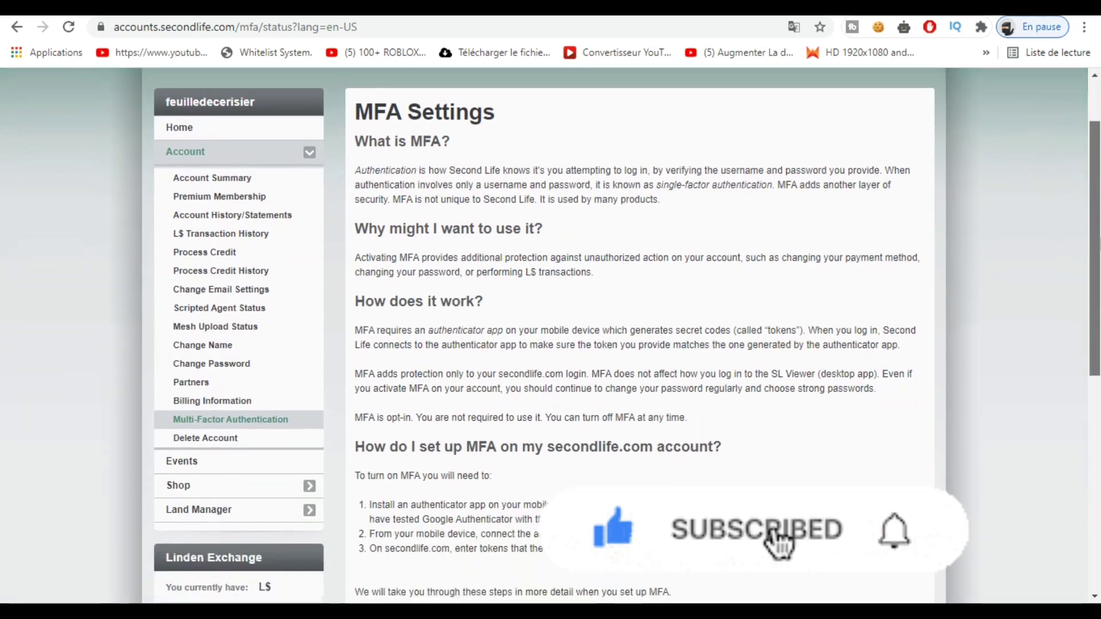
pyautogui.scroll(-2, 551, 336)
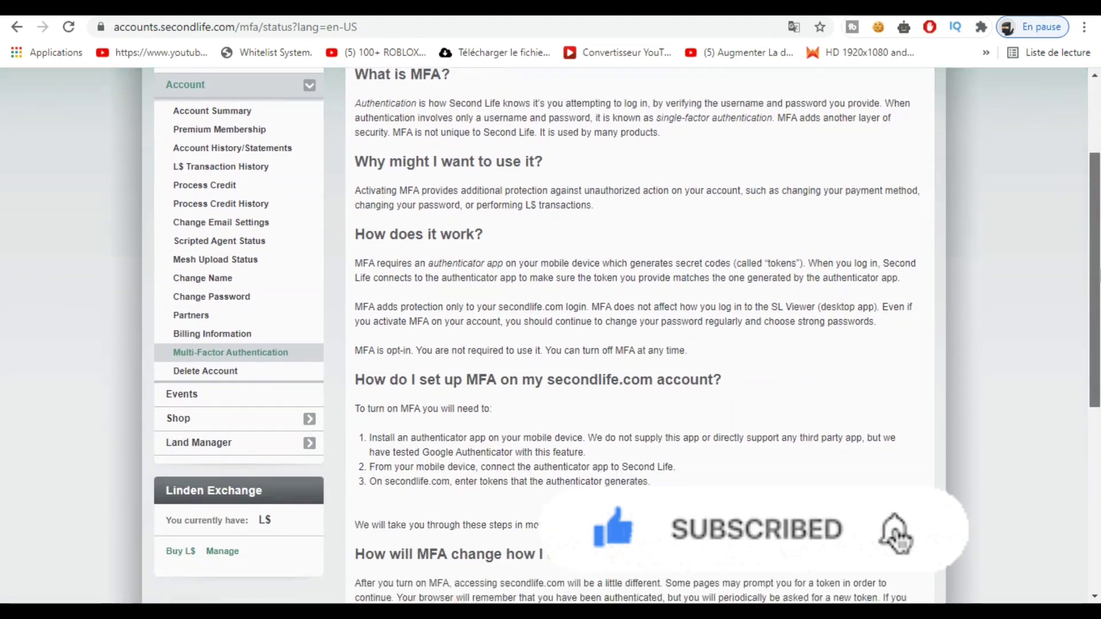
pyautogui.scroll(-1, 551, 336)
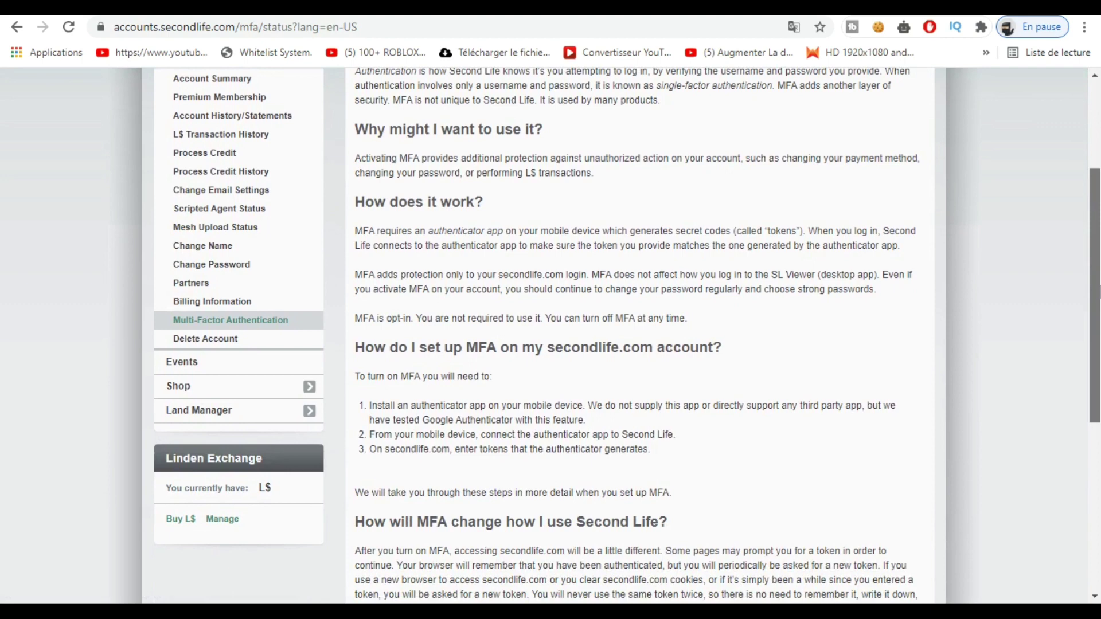
pyautogui.scroll(-2, 550, 336)
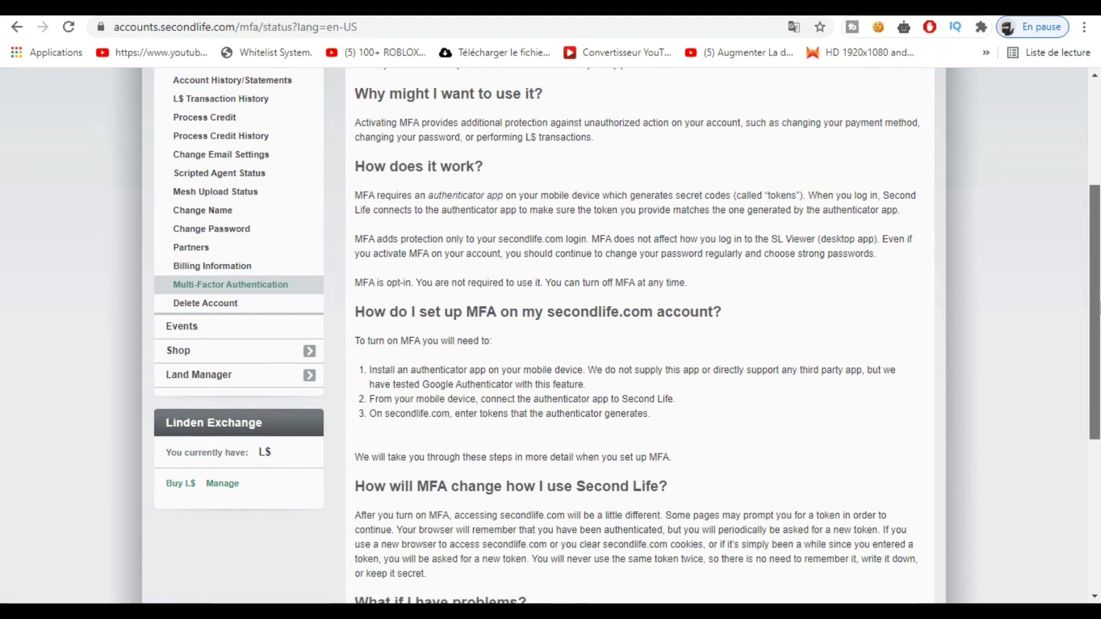
pyautogui.scroll(-3, 551, 336)
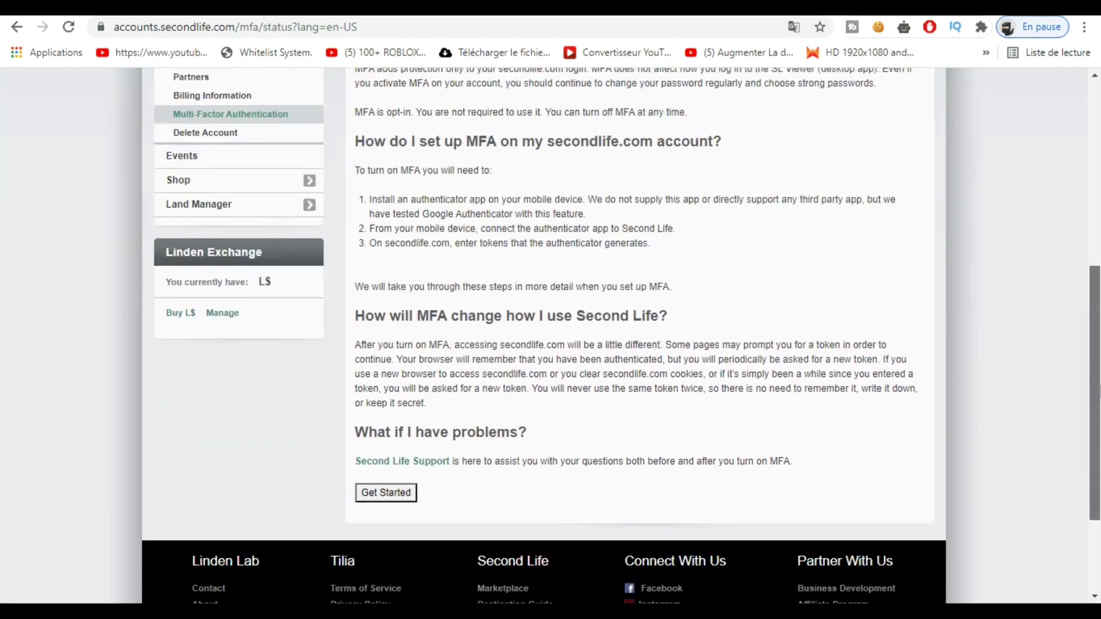
pyautogui.scroll(1, 266, 473)
# Start MFA setup, scan the displayed QR code with Microsoft Authenticator, and continue to token entry.
pyautogui.click(398, 539)
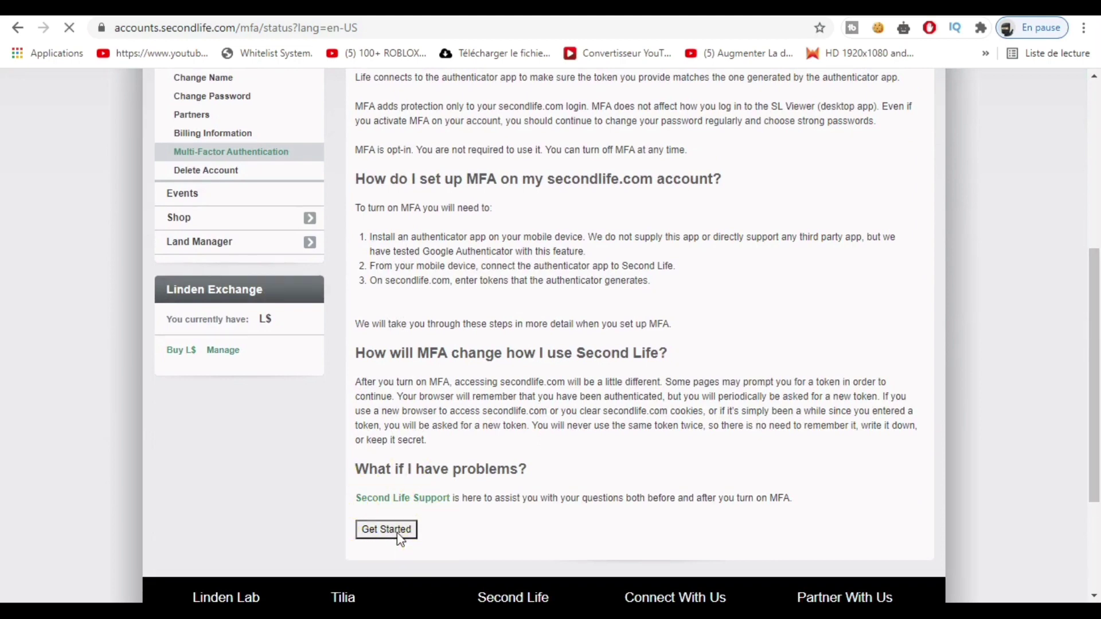
pyautogui.scroll(-3, 1098, 265)
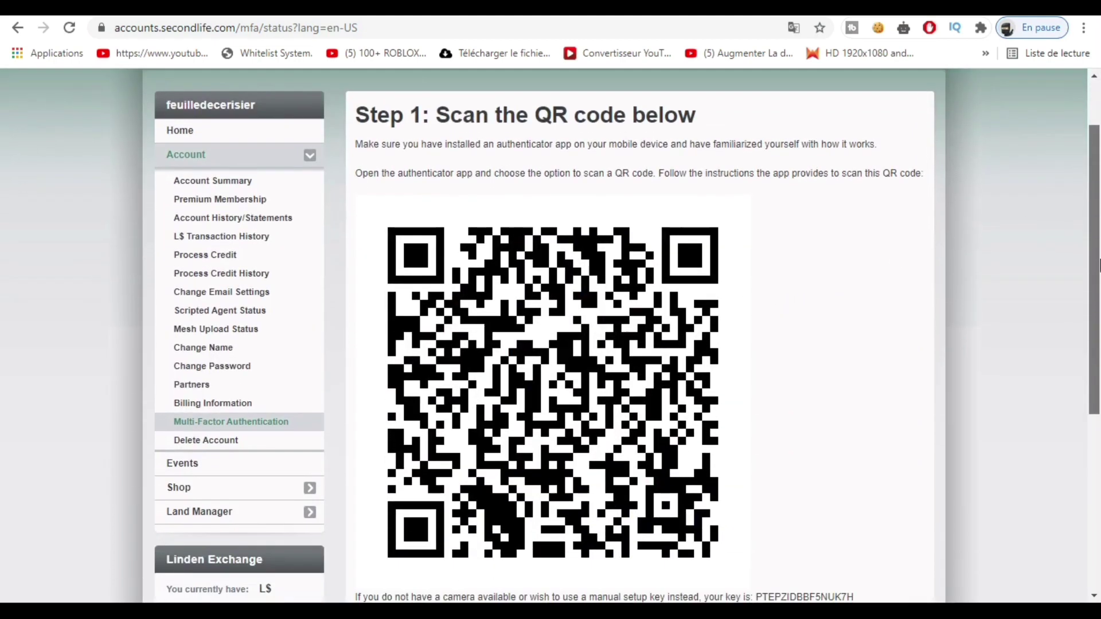
pyautogui.moveTo(1098, 265); pyautogui.dragTo(1091, 306)
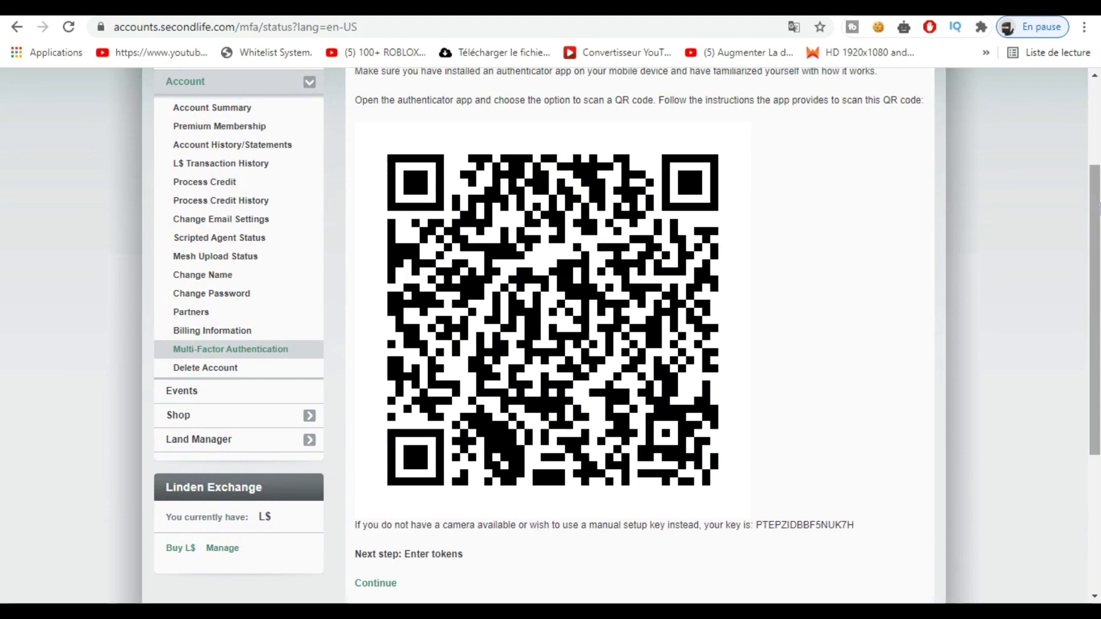
pyautogui.moveTo(1099, 207); pyautogui.dragTo(1099, 269)
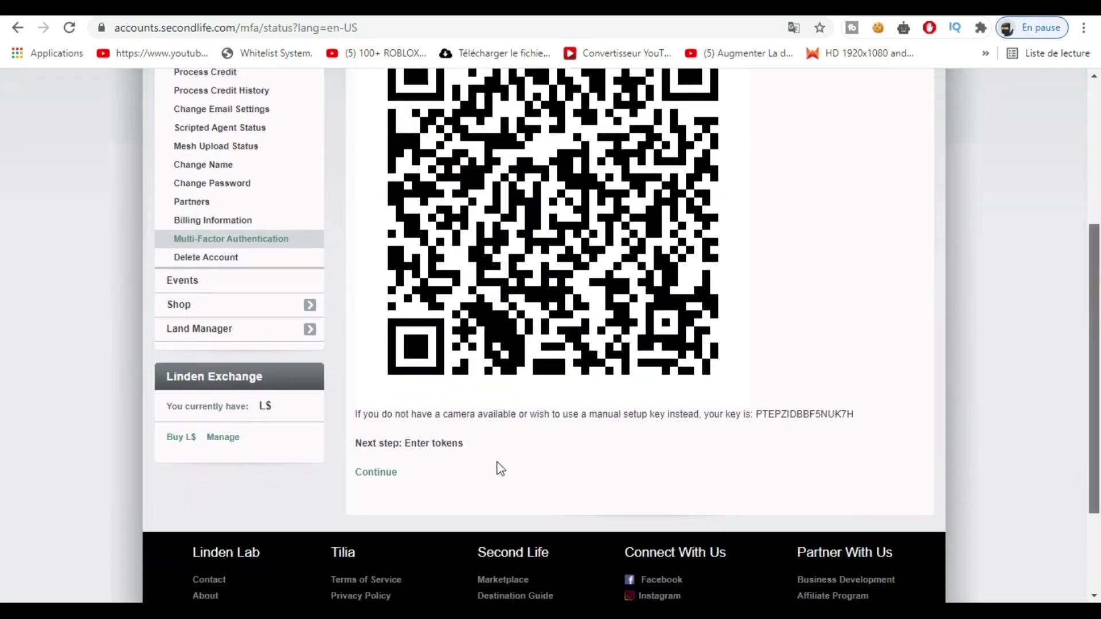
pyautogui.click(389, 473)
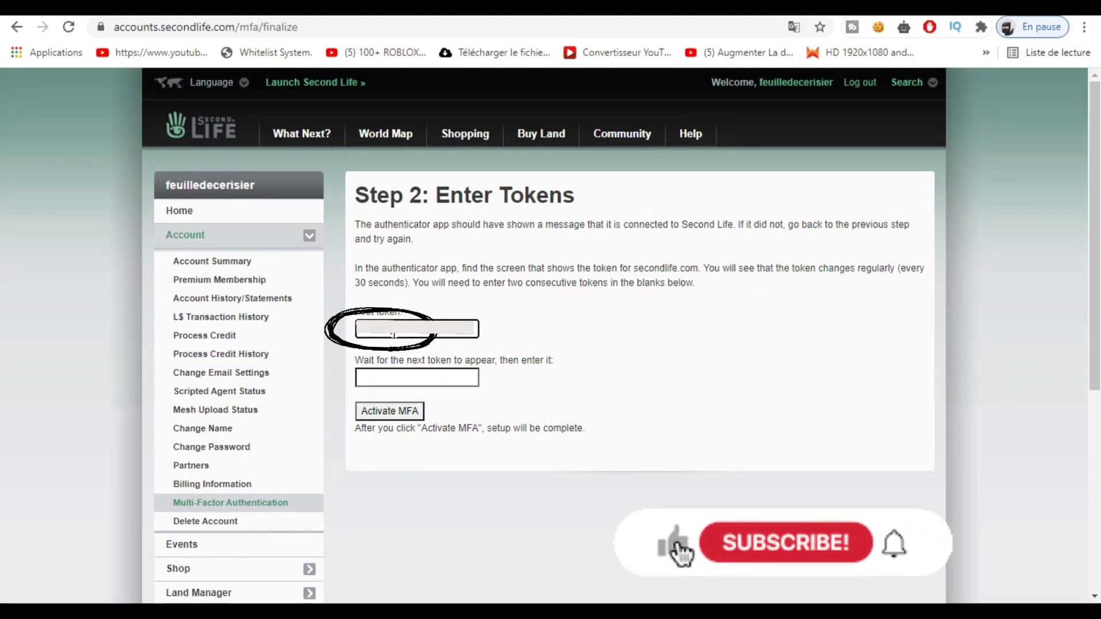
# Fill in both consecutive authenticator tokens and activate MFA to reach the Success page.
pyautogui.click(408, 379)
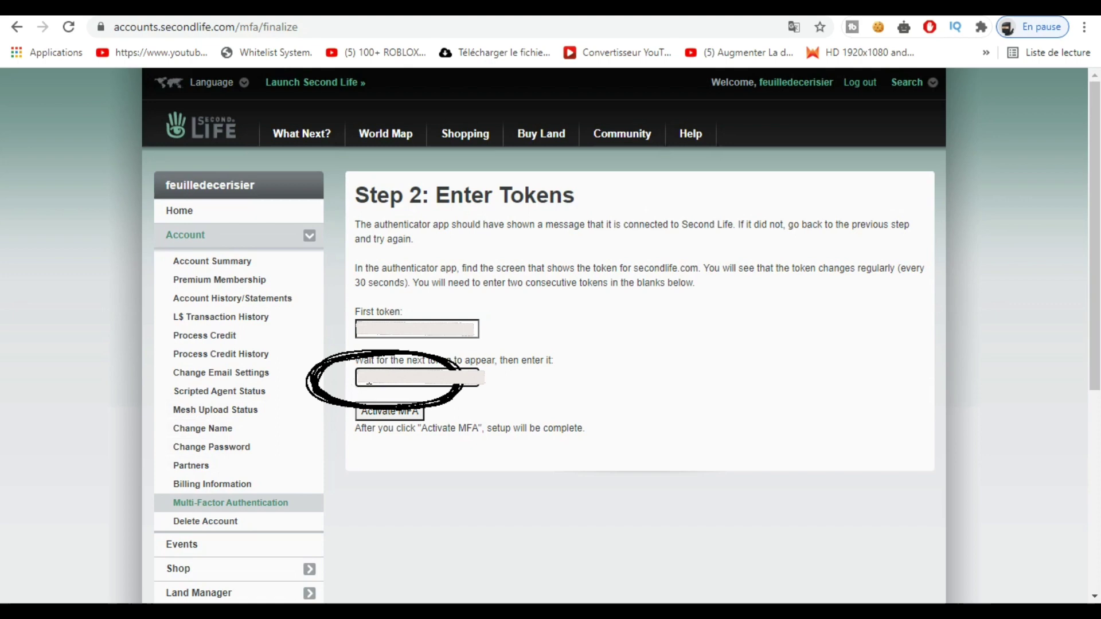
pyautogui.click(405, 416)
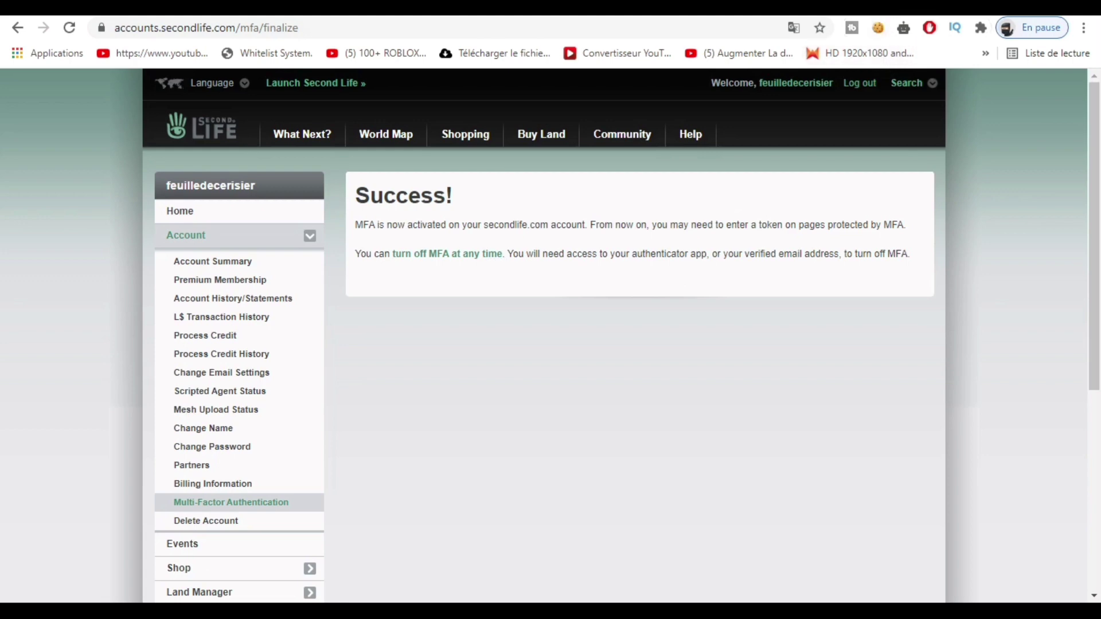
# Return to the Home dashboard from the left sidebar.
pyautogui.click(182, 212)
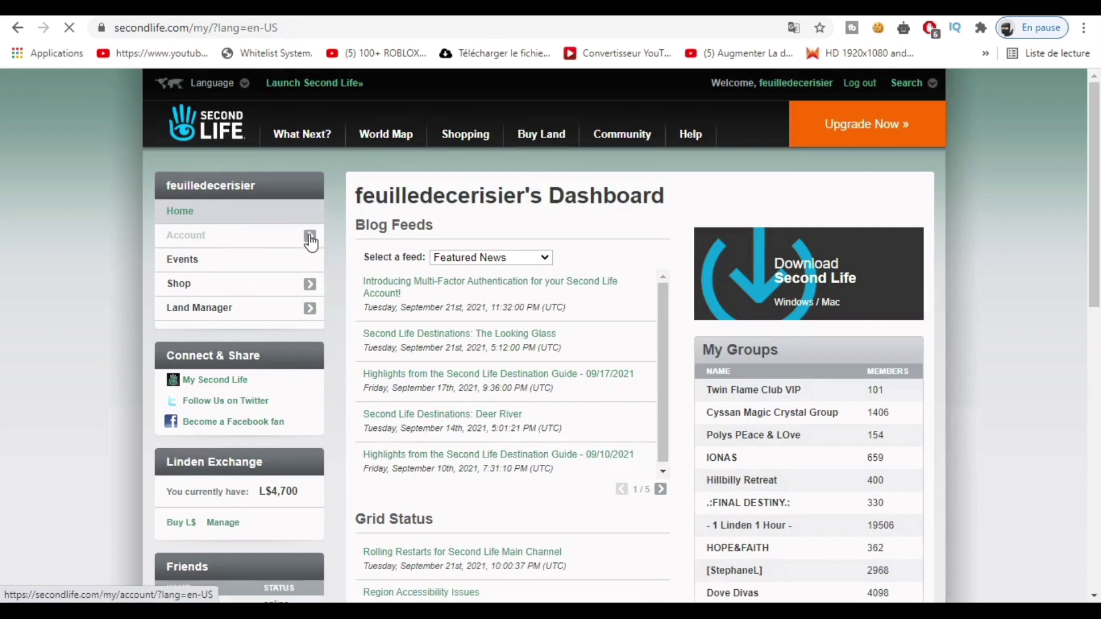
# Expand the Account section in the sidebar again.
pyautogui.click(310, 239)
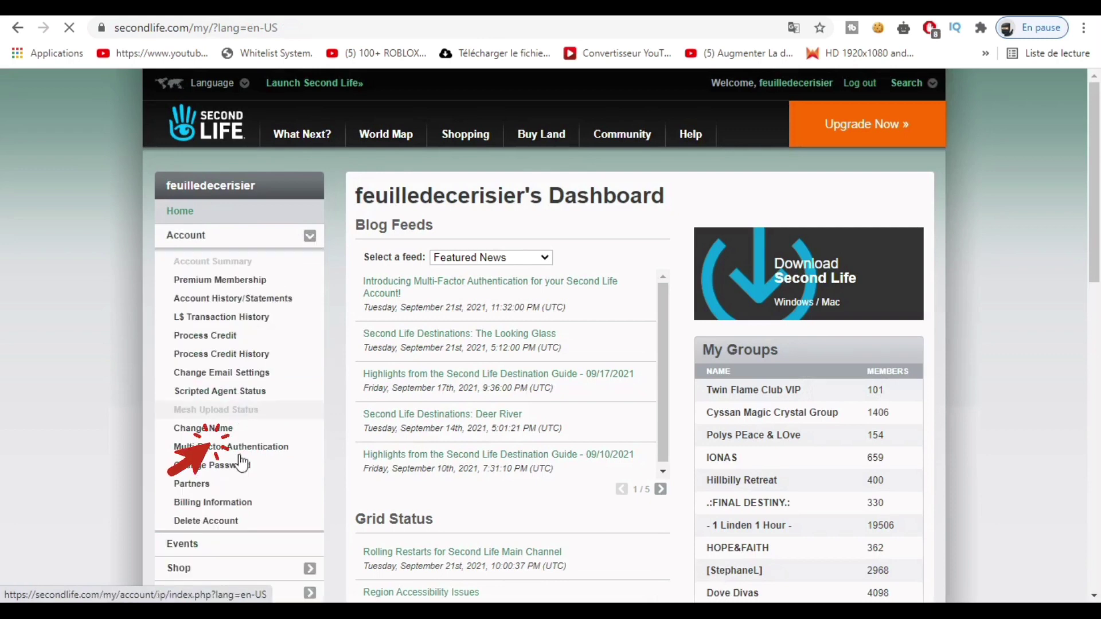